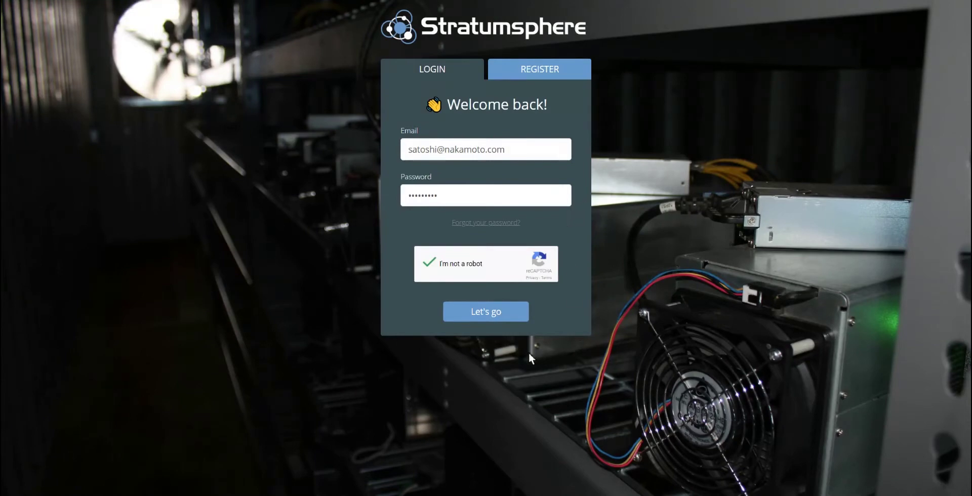
Step: Log in with Let's go and open the New HASH Scheduler Deployment form
left_click(485, 314)
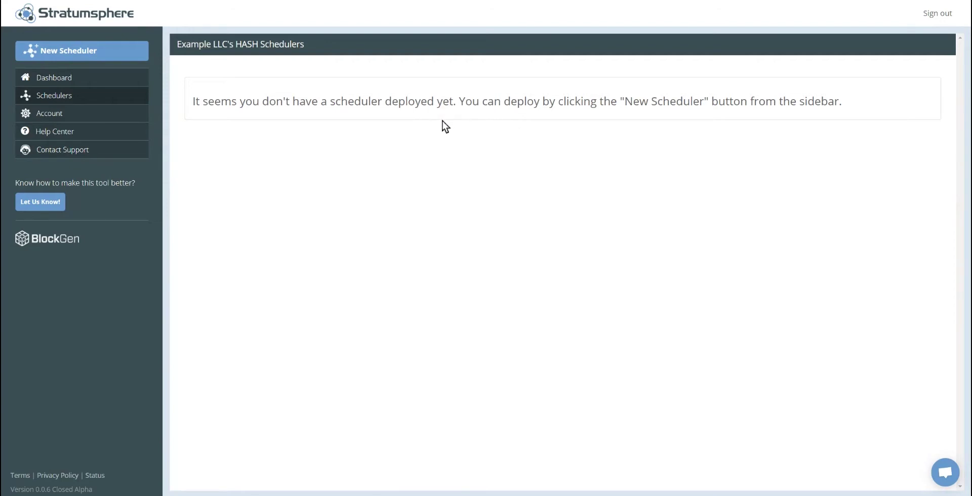
left_click(67, 53)
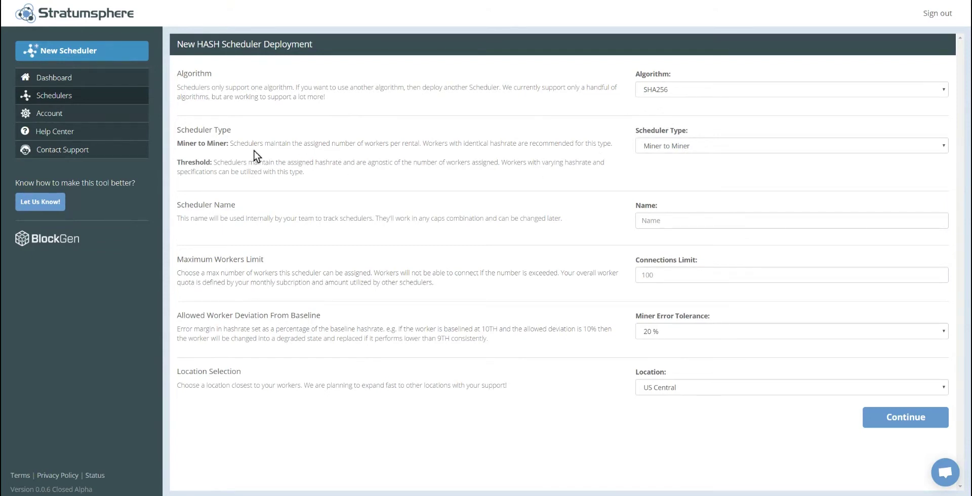
Step: Enter 'Echo' as the scheduler name and 200 as the Connections Limit
triple_click(218, 147)
left_click(285, 137)
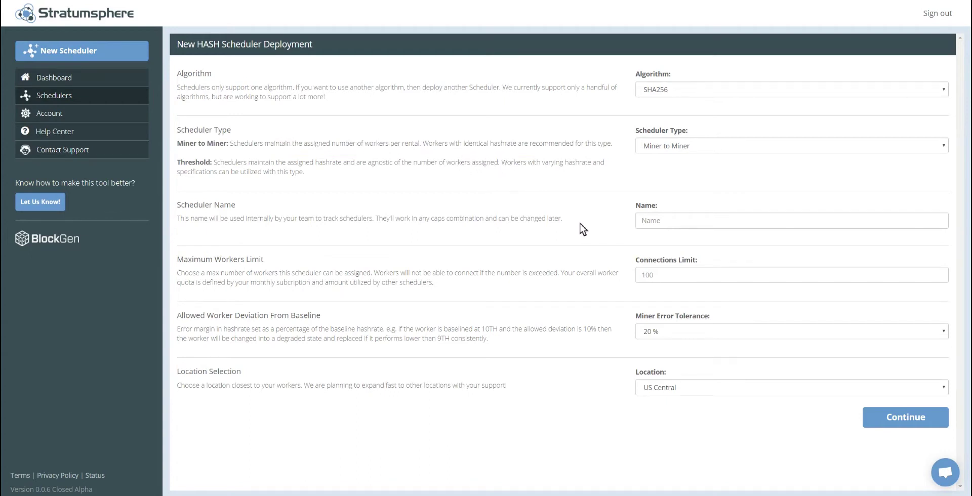
left_click(666, 221)
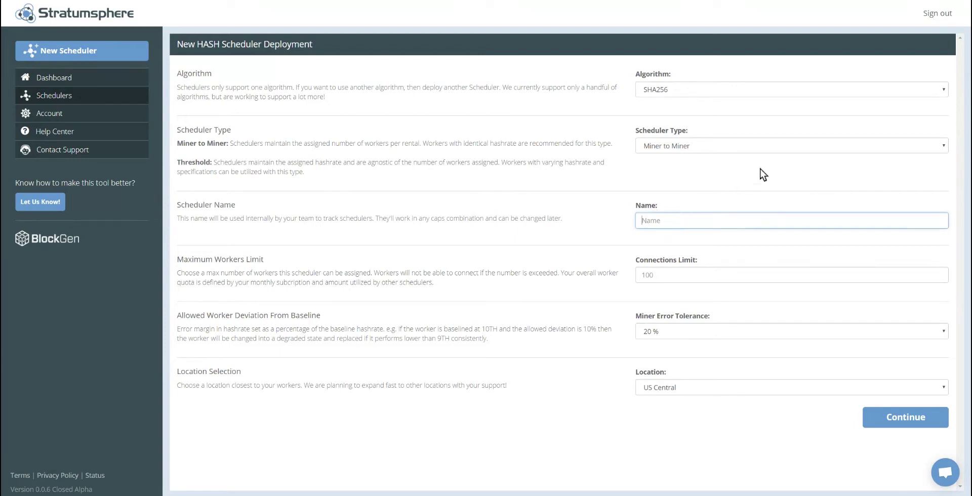
type("Echo")
left_click(681, 274)
type("200")
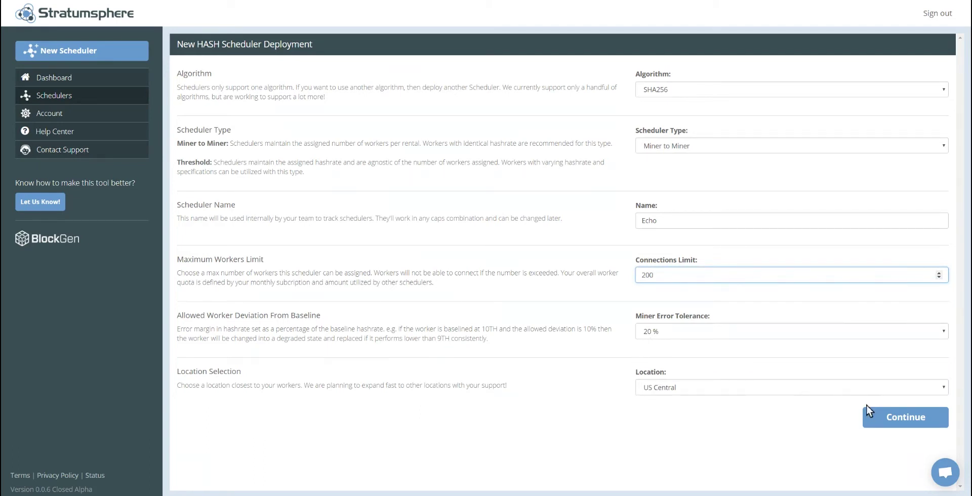
Step: Set the personal pool host to stratum-us.f2pool.com:3333 with the pool account username
left_click(888, 417)
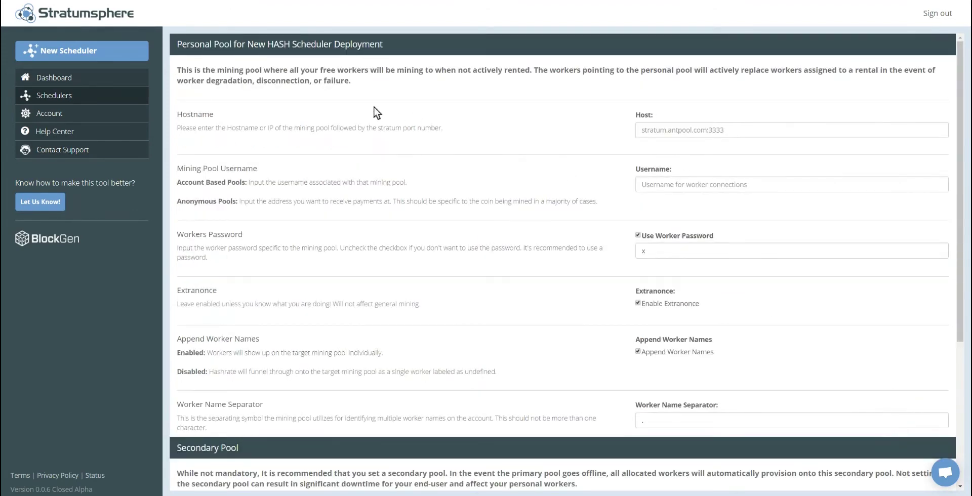
left_click_drag(211, 46, 228, 47)
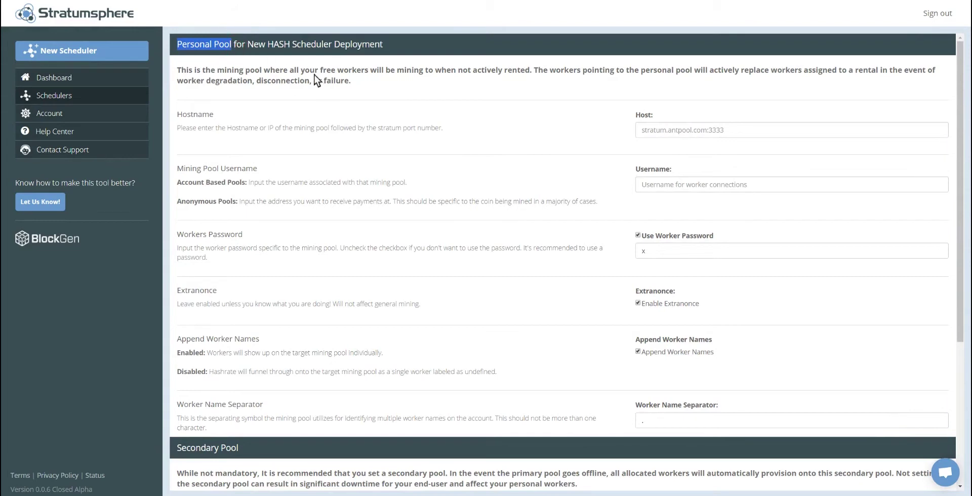
left_click(380, 86)
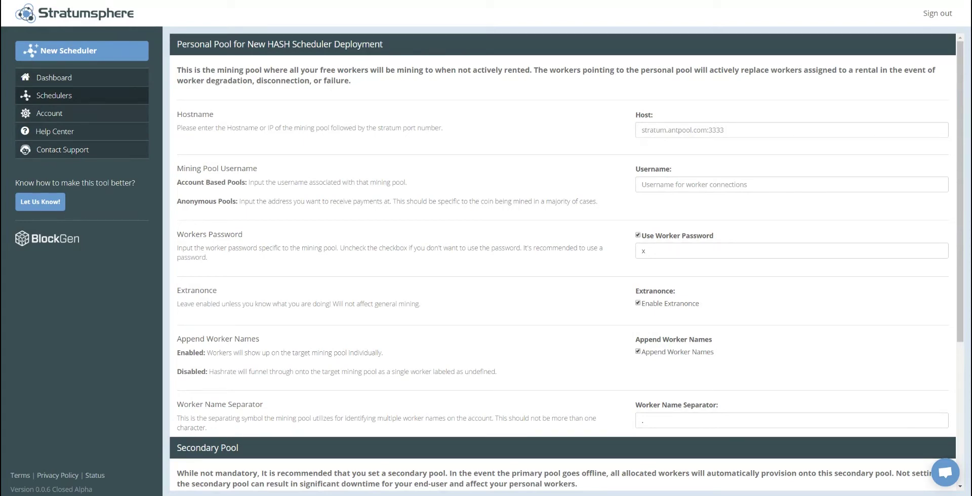
left_click(657, 132)
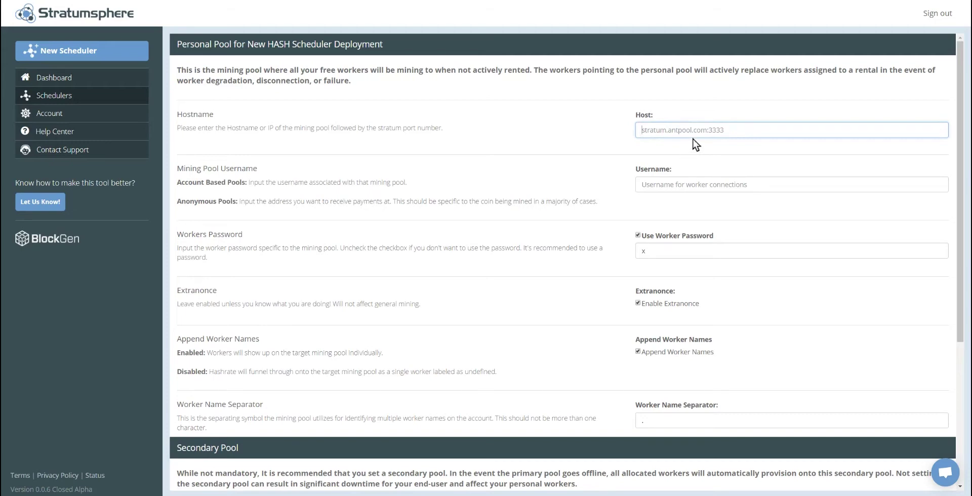
type("stratum-us.f2pool.com:3333")
key("Tab")
type("blockgencorp")
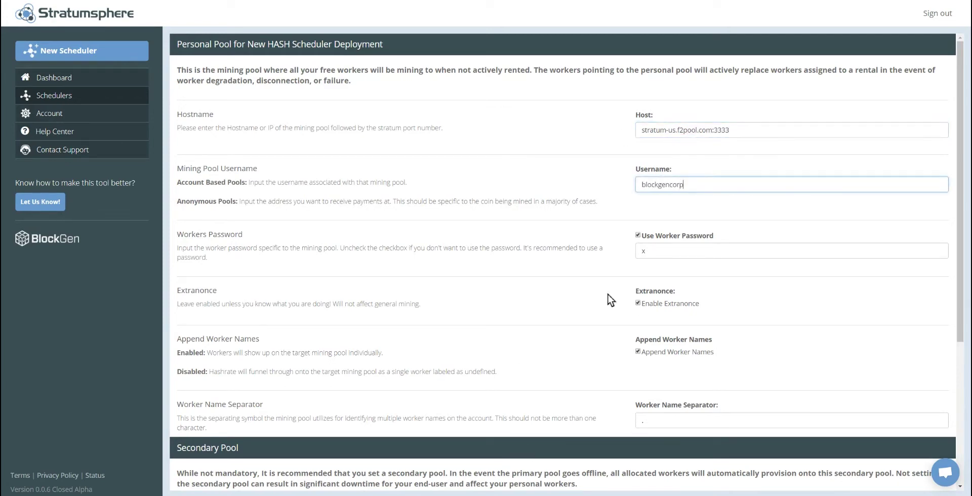
Step: Set the secondary pool to stratum.antpool.com:3333 with the same username and launch the scheduler
scroll(565, 272, "down", 4)
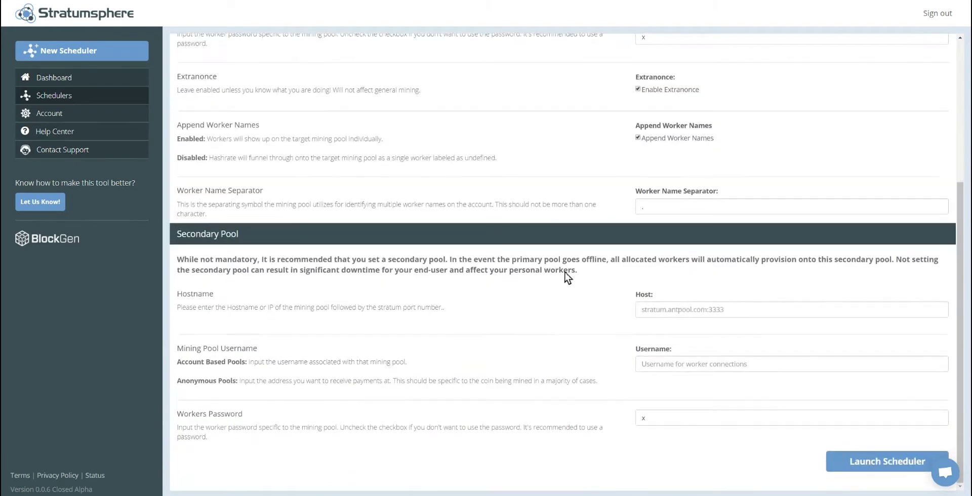
left_click(650, 309)
type("stratum.antpool.com:333")
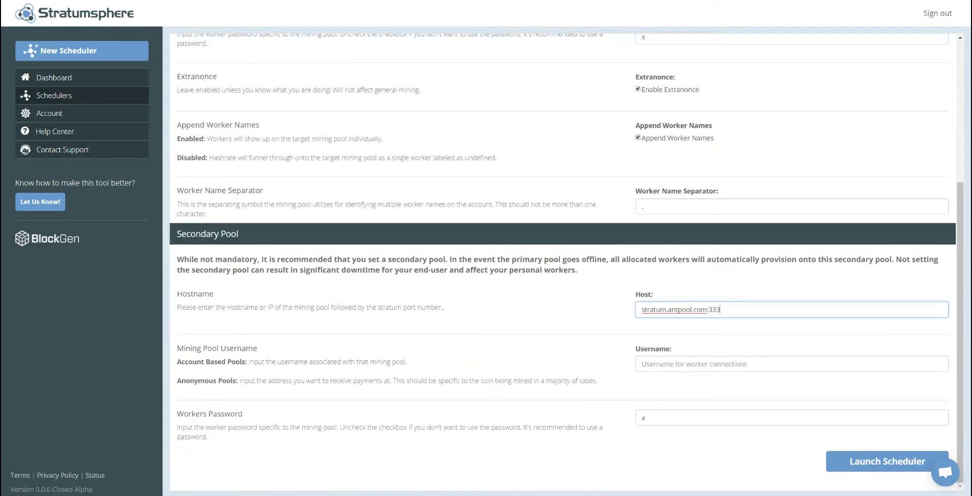
type("3")
key("Tab")
type("blockgencorp")
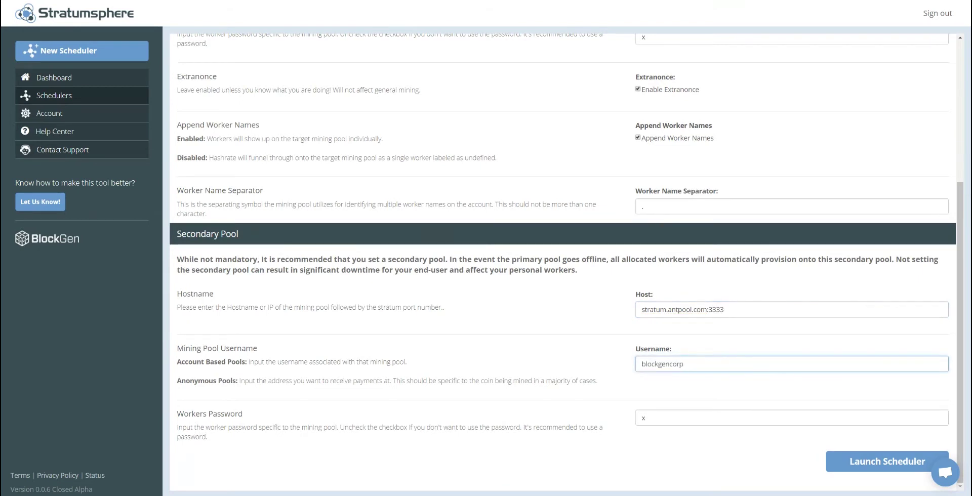
left_click(872, 463)
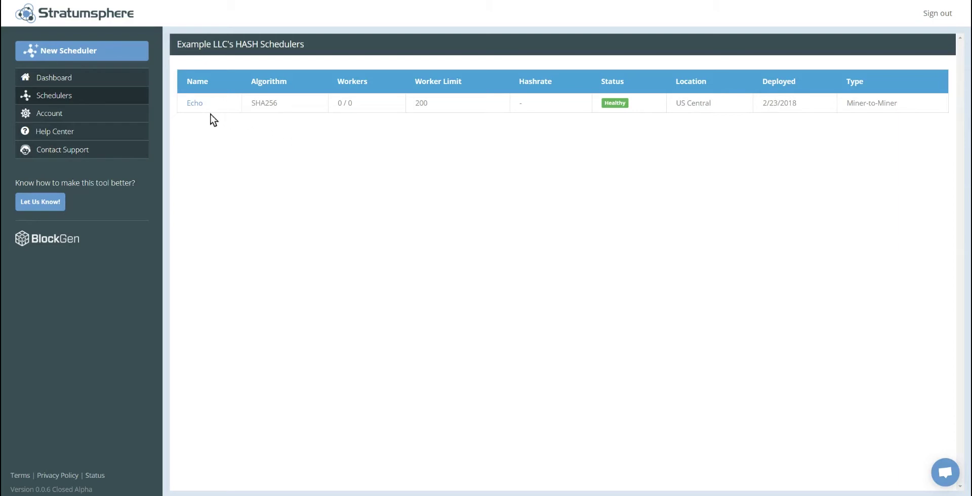
Step: Open the Echo scheduler, check its Workers tab, and return to Overview
left_click(193, 104)
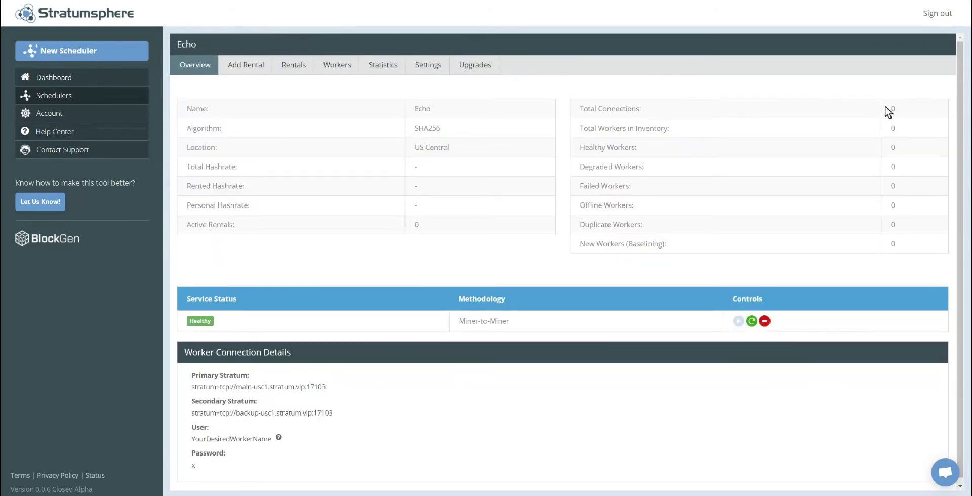
left_click(338, 66)
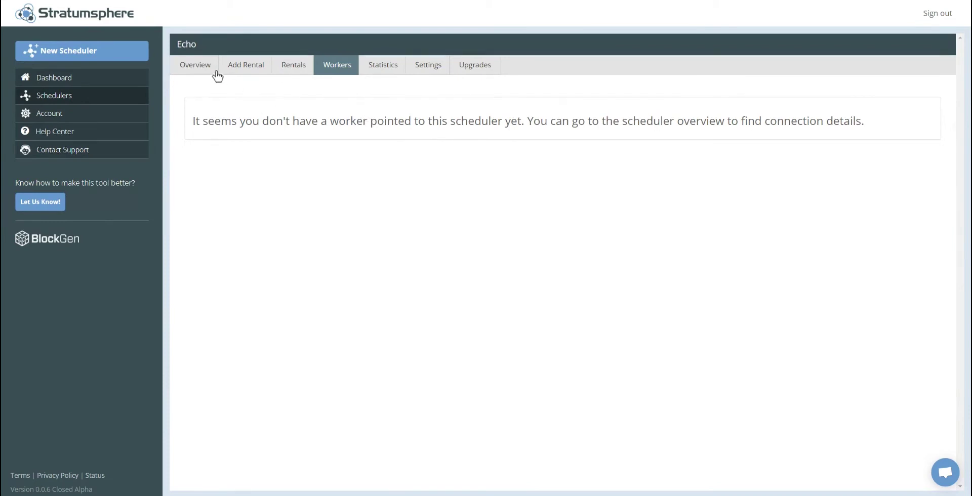
left_click(199, 65)
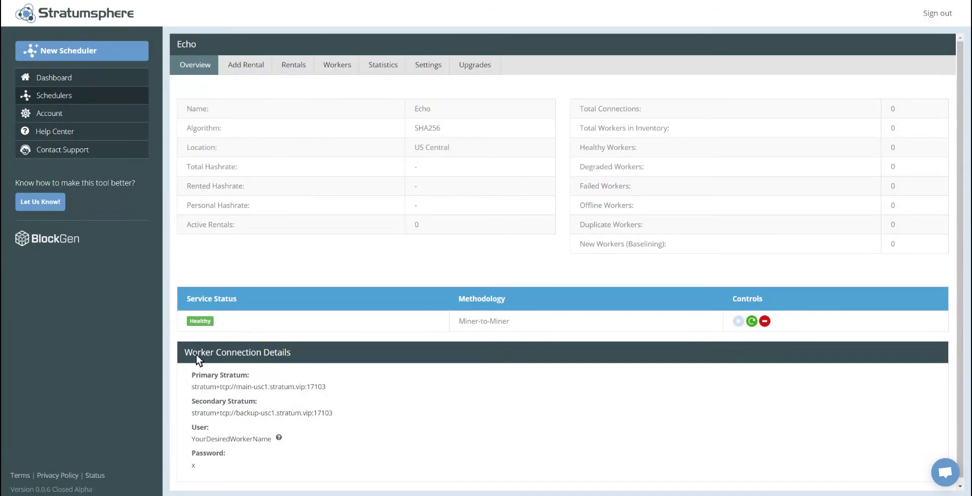
Step: Copy Echo's Primary Stratum URL from the overview's connection details
left_click(292, 355)
scroll(330, 394, "down", 1)
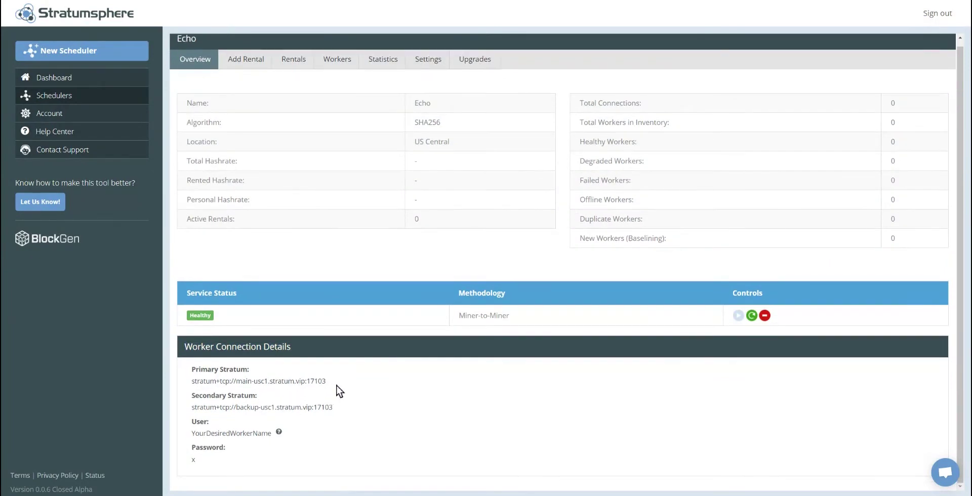
left_click_drag(327, 381, 191, 381)
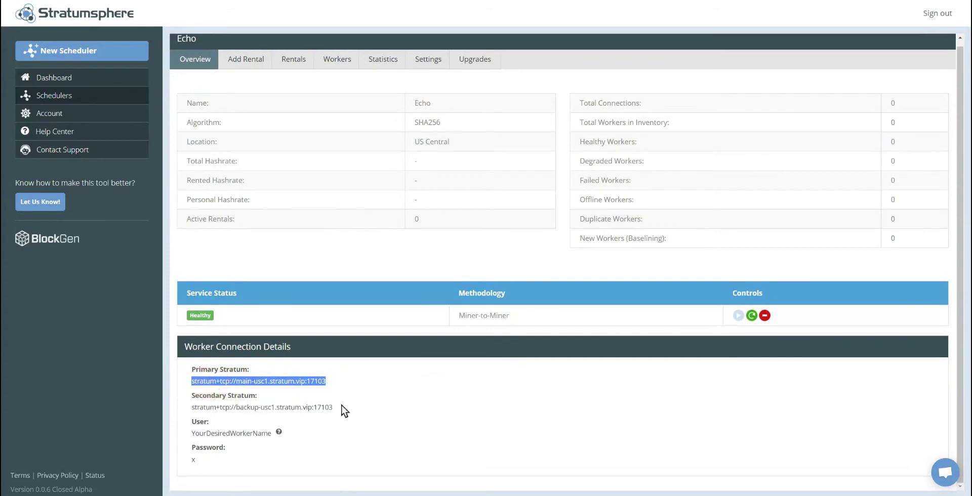
left_click(347, 411)
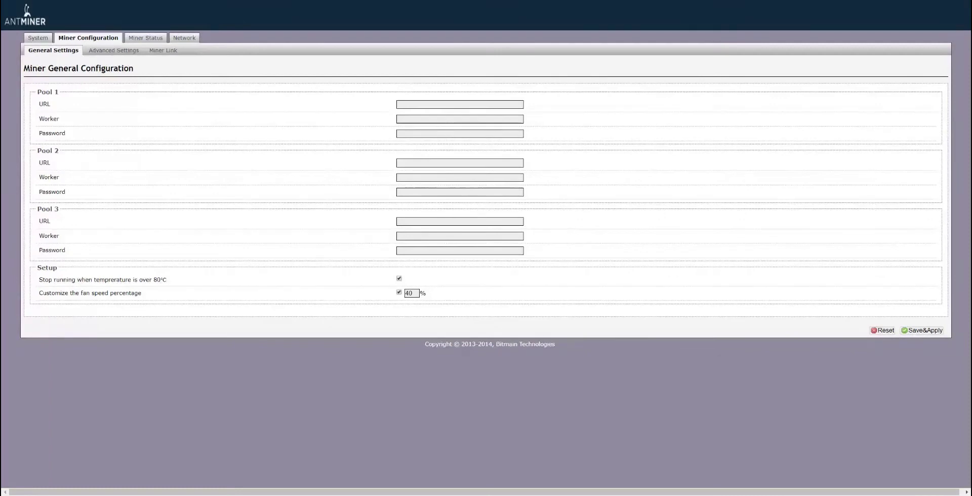
Step: Paste Echo's primary and backup stratum addresses into the Pool 1 and Pool 2 URLs
left_click(443, 104)
type("main-usc1.stratum.vip:17103")
left_click(479, 104)
left_click(467, 160)
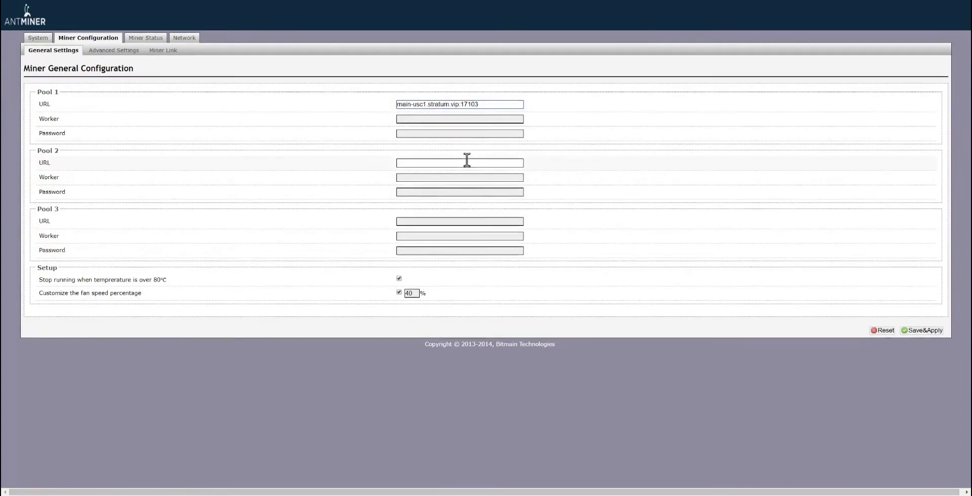
type("backup-usc1.stratum.vip:17103")
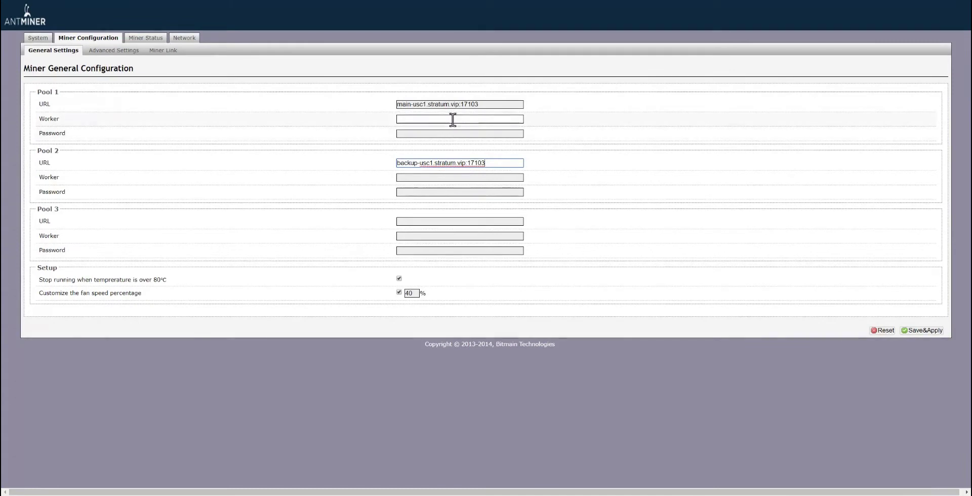
Step: Enter worker s9ph01 and its password for both pools, then Save&Apply
left_click(453, 120)
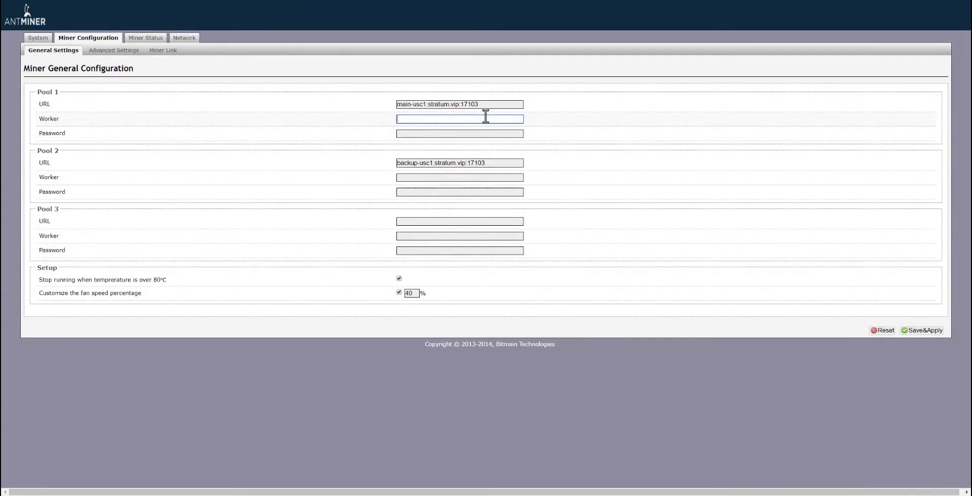
type("s9ph01")
left_click(431, 133)
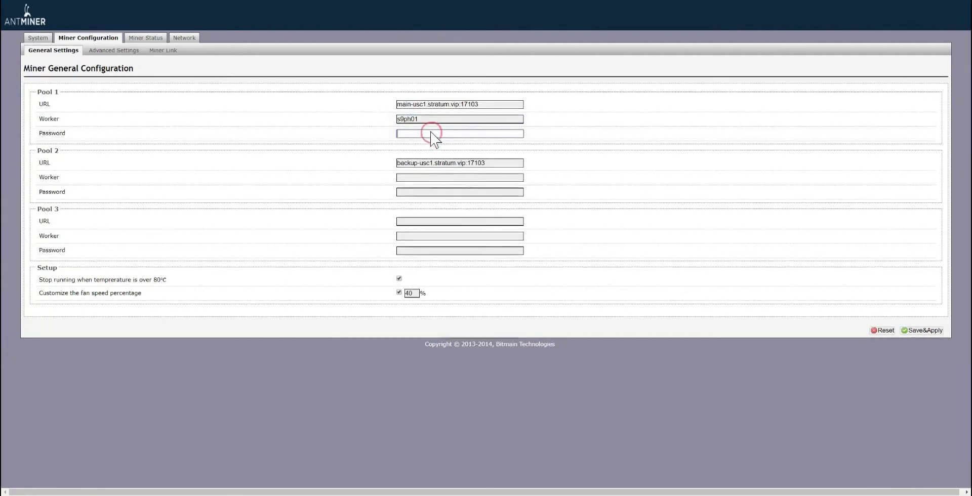
type("x")
left_click(440, 177)
type("s9ph")
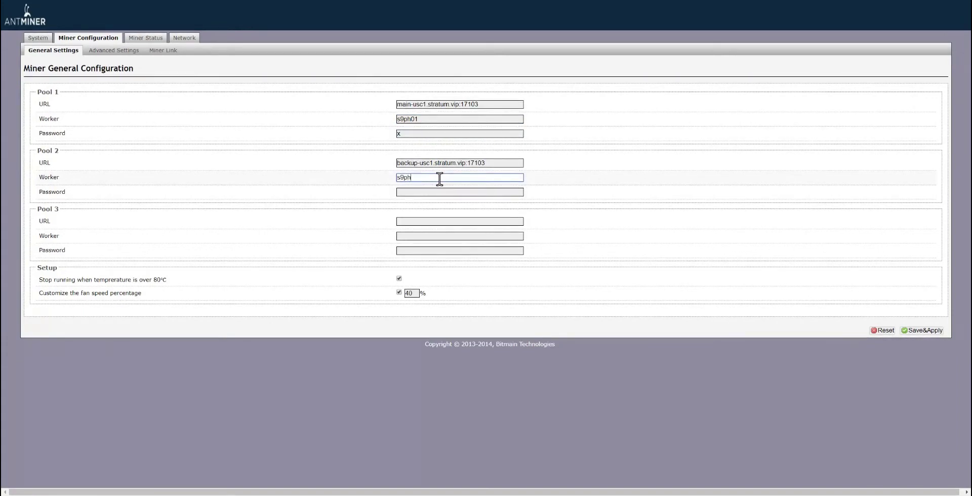
type("01")
left_click(432, 192)
type("x")
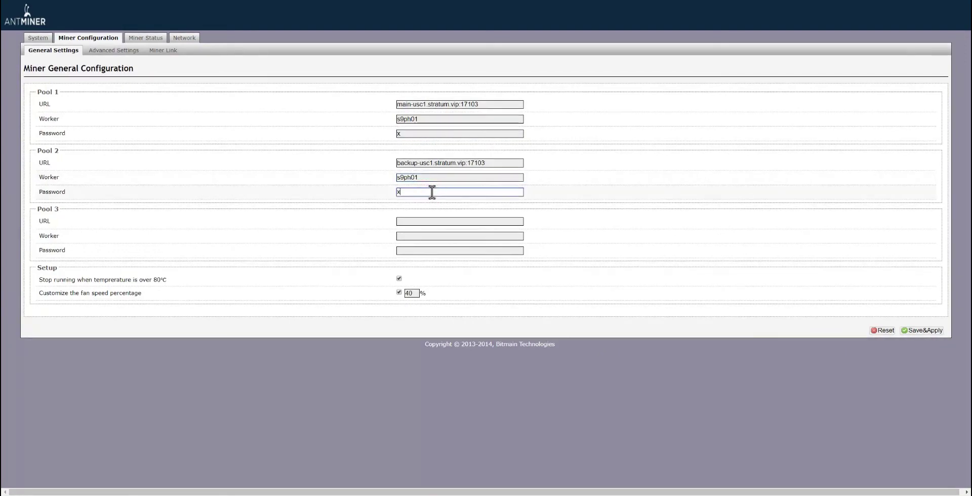
left_click(921, 330)
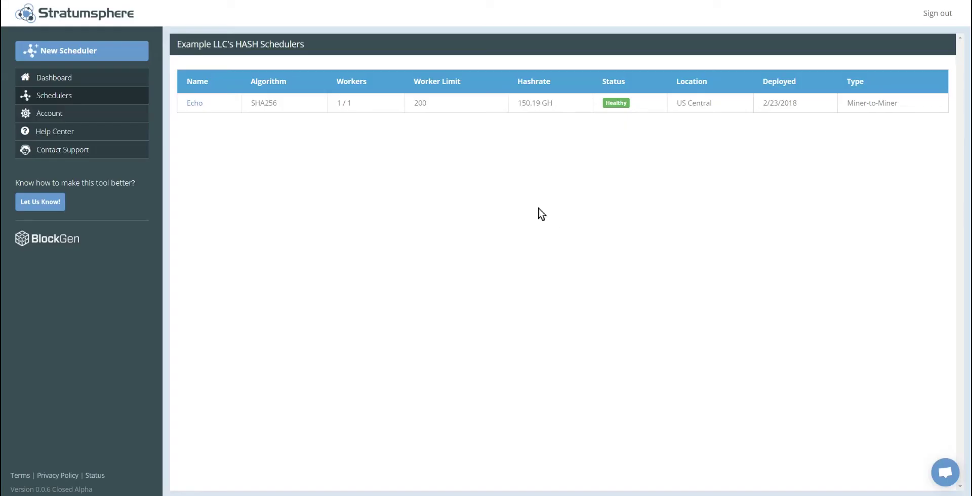
Step: Open the Echo scheduler's overview with 5 healthy workers at 66.56 TH
left_click(194, 104)
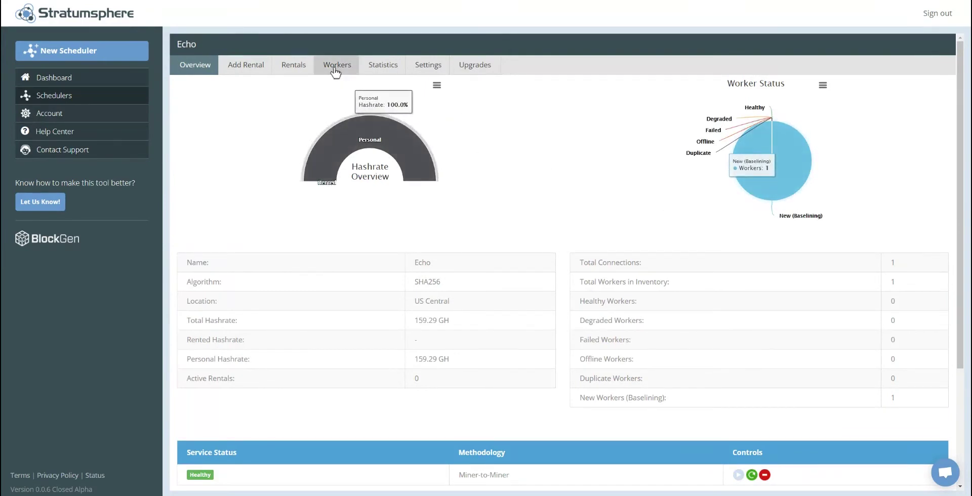
left_click(335, 70)
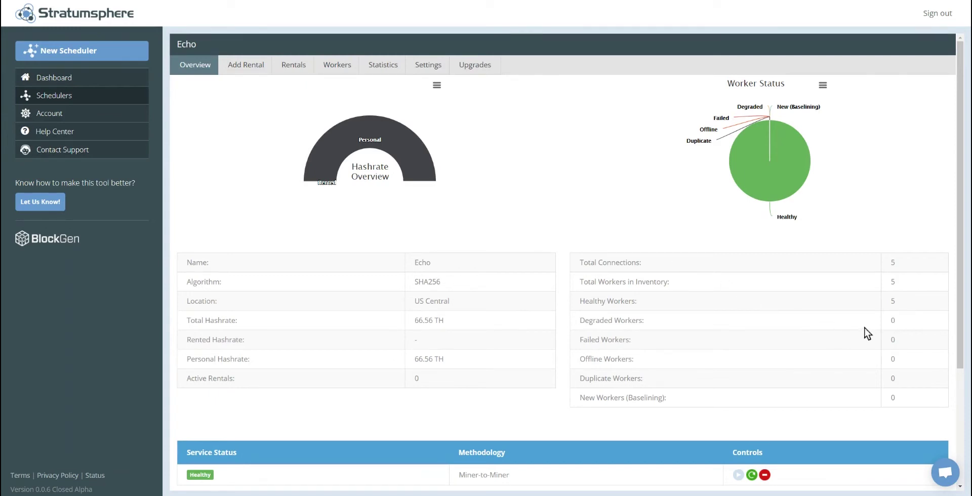
Step: Show Echo's healthy workers s9ph01 through s9ph05 and open the Add Rental form
mouse_move(788, 170)
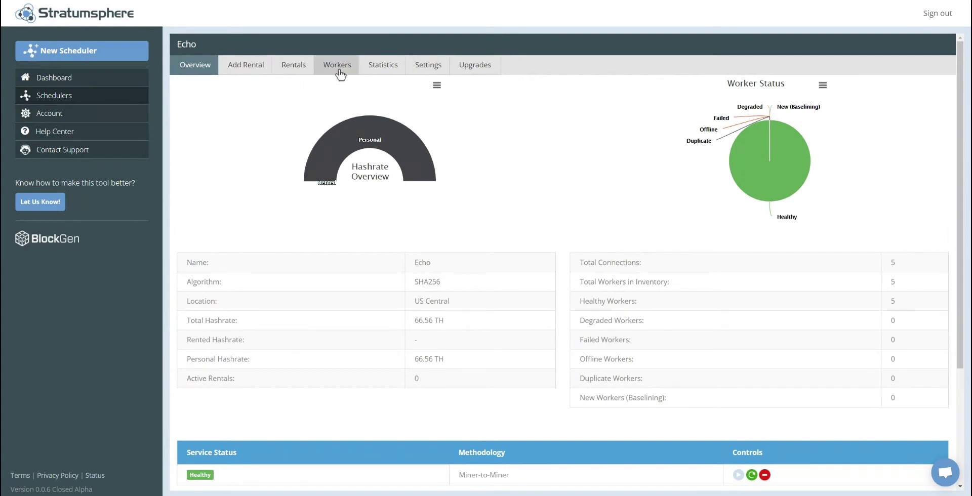
left_click(339, 73)
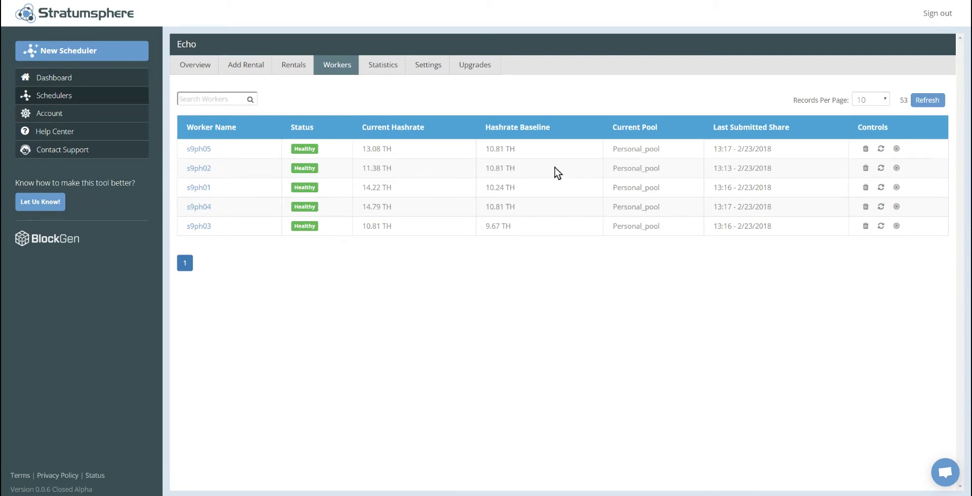
left_click(247, 66)
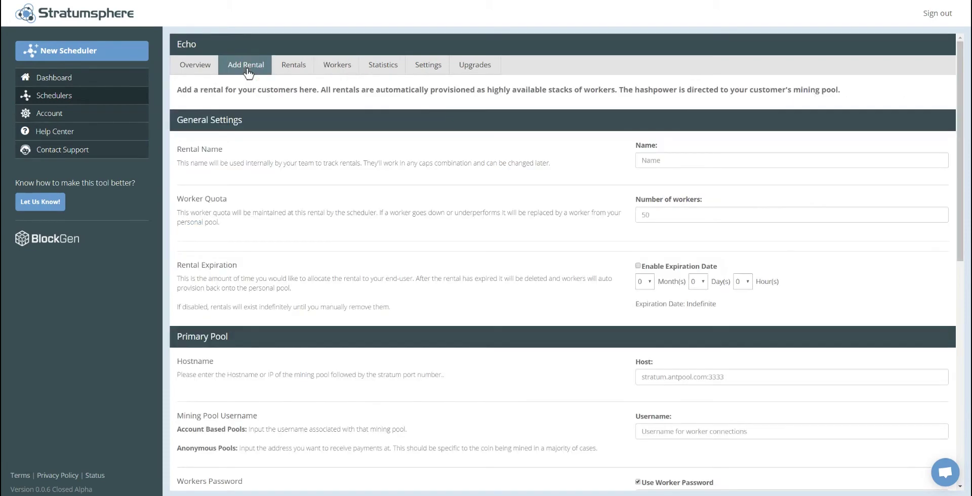
Step: Name the rental 'Customer Joe' with 2 workers and a one-month expiration
left_click(647, 160)
type("Cust")
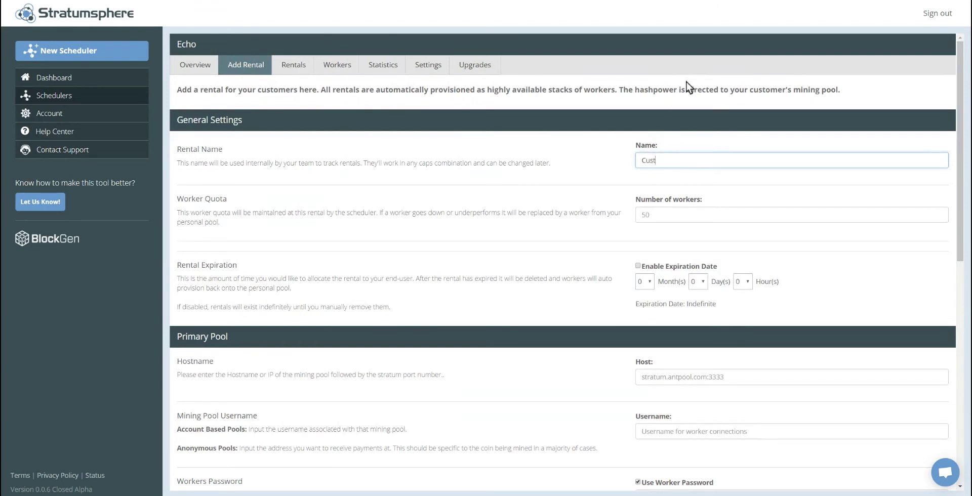
type("omer Joe")
key("Tab")
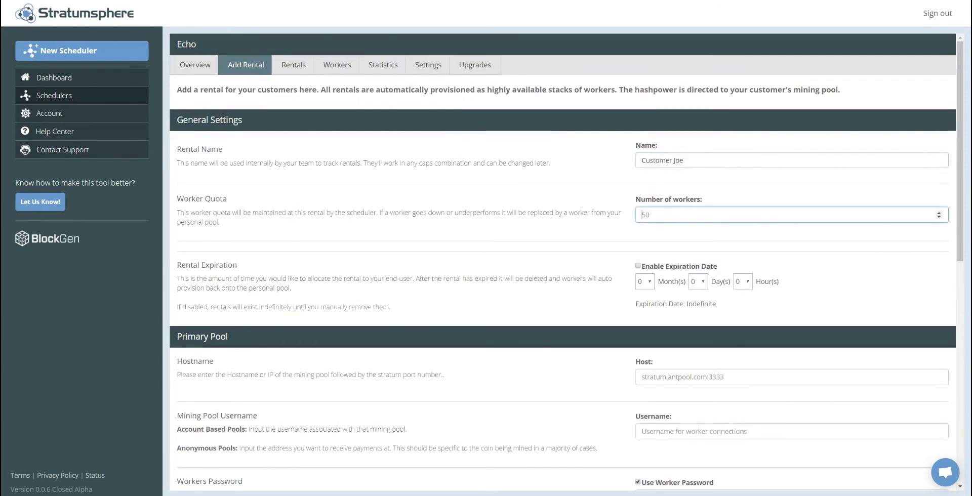
type("2")
left_click(637, 265)
key("Down")
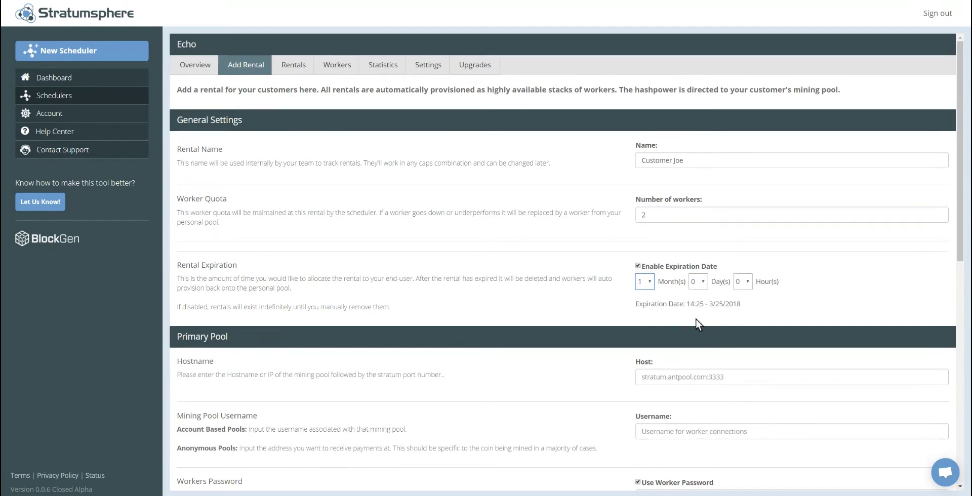
left_click(650, 312)
scroll(678, 309, "down", 2)
scroll(691, 290, "down", 2)
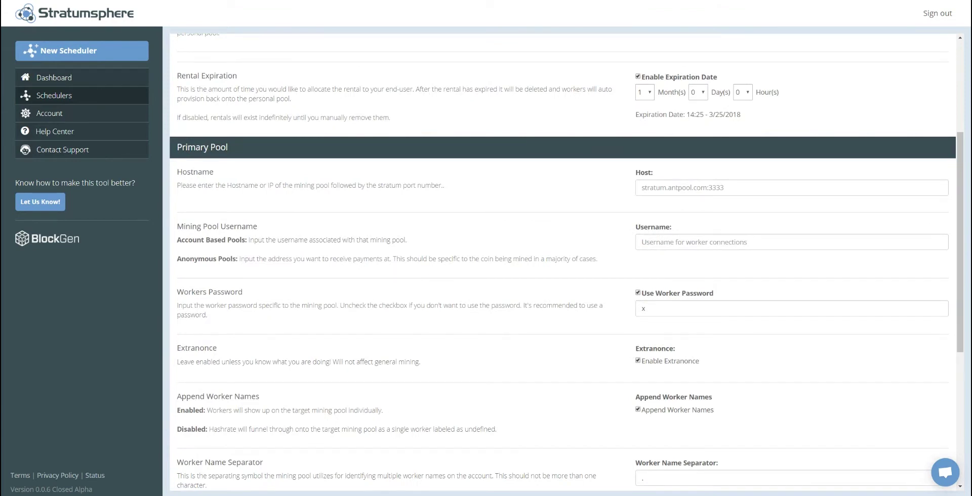
Step: Set the primary pool to the suggested Slush Pool host with the pool account username
left_click(666, 187)
left_click(666, 205)
left_click(672, 241)
type("b")
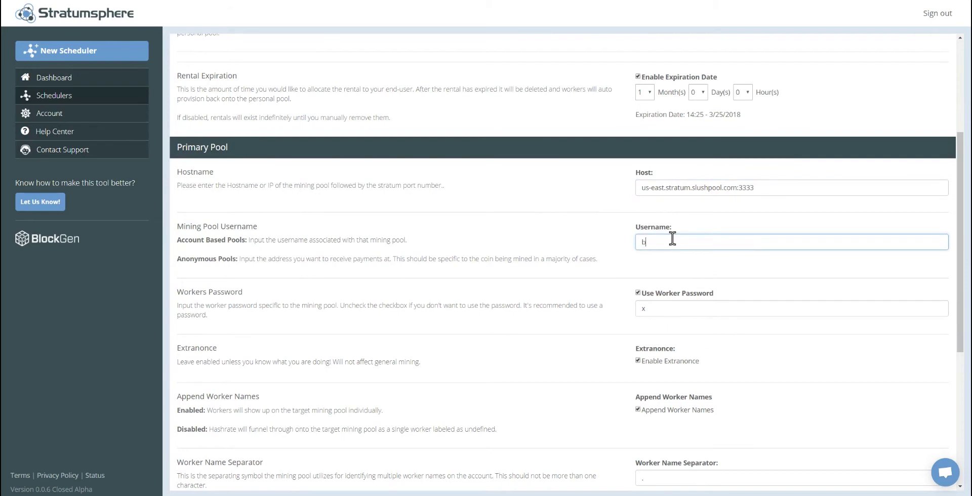
type("lockgencorp")
Step: Paste the CKPool host and payout address as the secondary pool, then create the rental
scroll(587, 272, "down", 4)
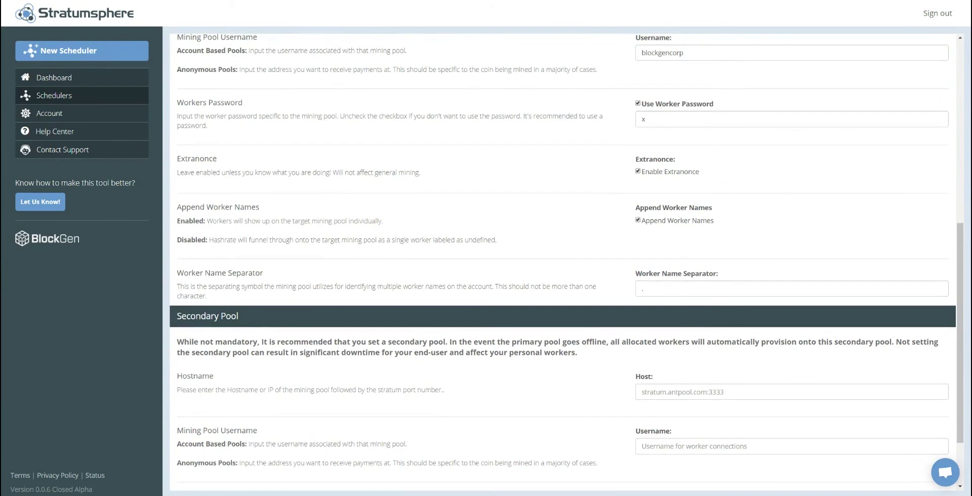
left_click(672, 391)
type("pool.ckpool.org:3333")
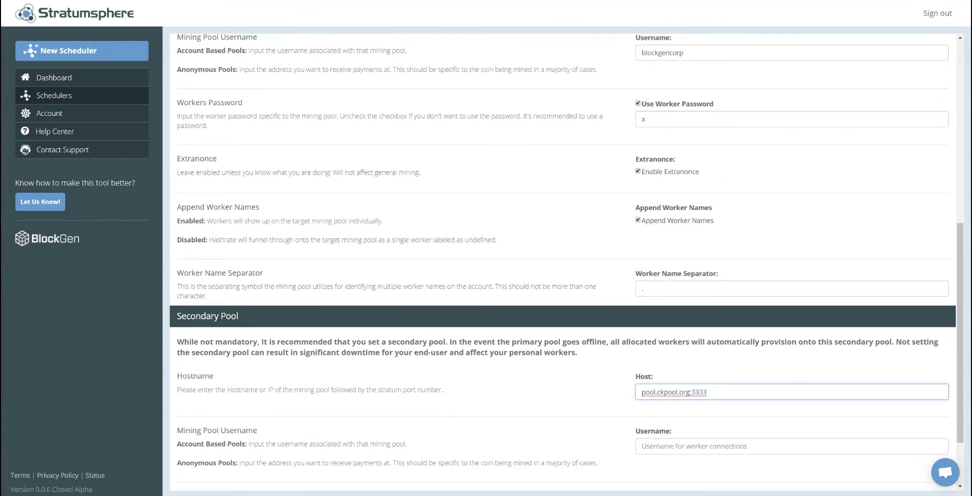
left_click(650, 444)
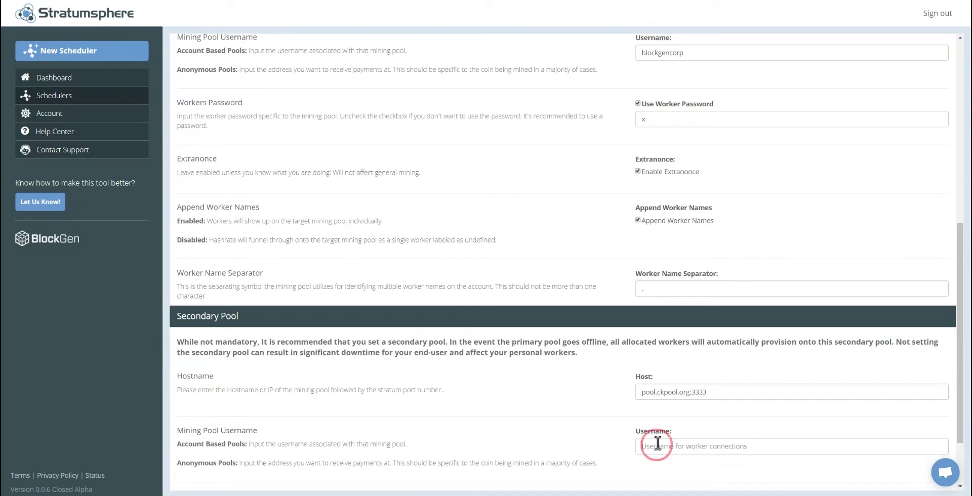
type("1PKN98VN2z5gwSGZvGKS2bj8aADZBkyhkZ")
scroll(538, 352, "down", 2)
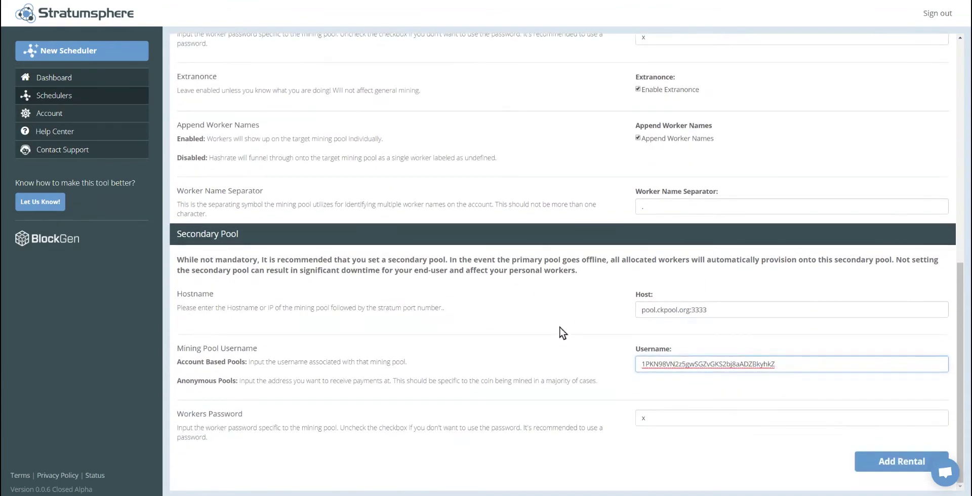
scroll(560, 326, "up", 8)
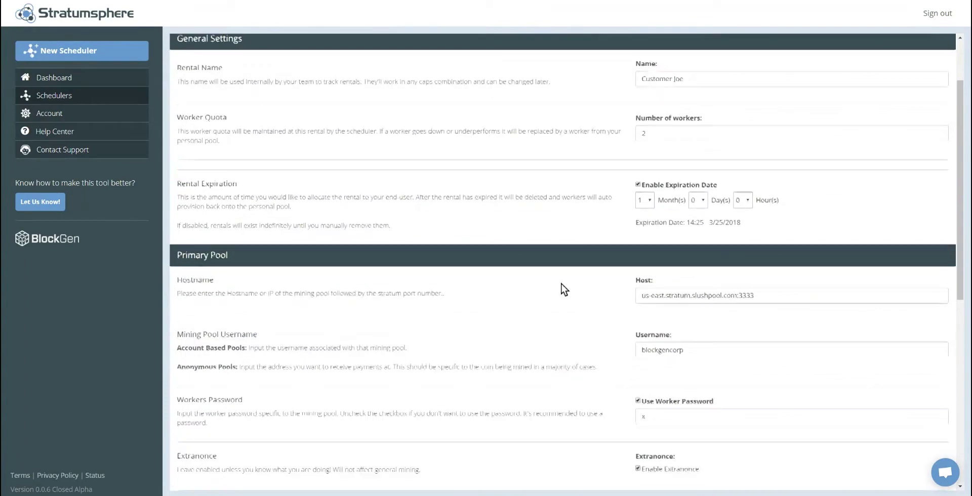
scroll(564, 289, "up", 2)
scroll(549, 230, "down", 8)
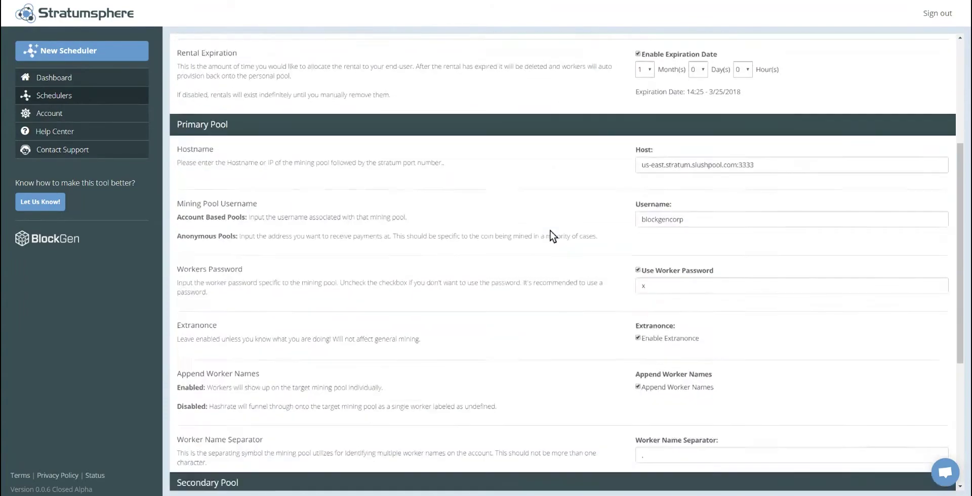
left_click(894, 463)
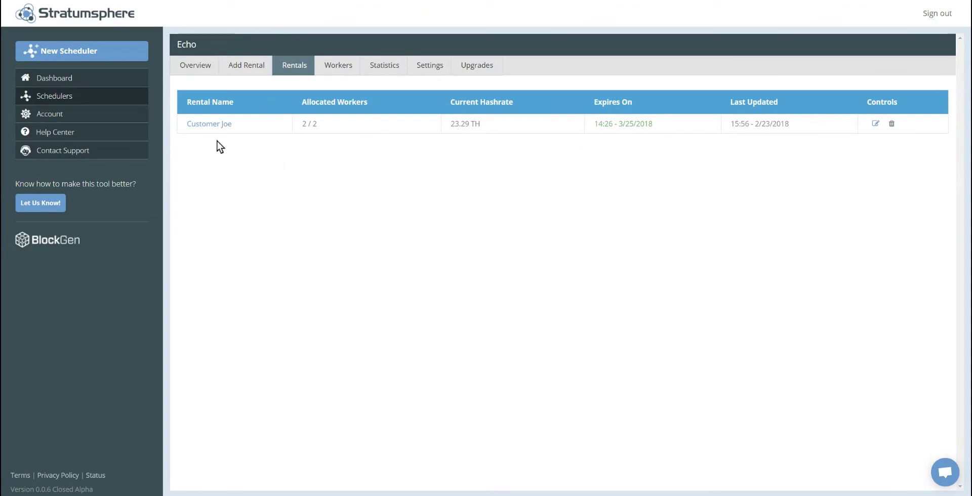
Step: Open the Customer Joe rental and zoom its hashrate chart to 22:20–22:41, then reset the zoom
left_click(207, 126)
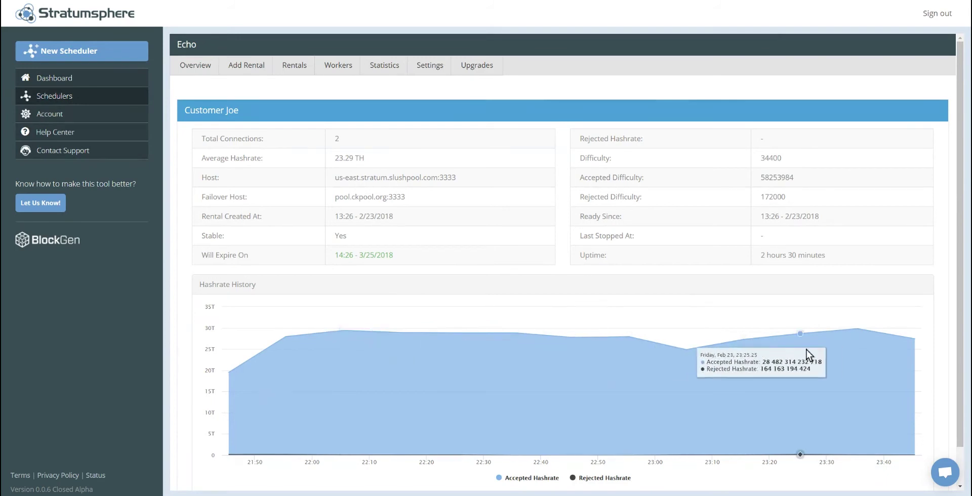
left_click_drag(384, 345, 631, 365)
left_click_drag(381, 358, 674, 377)
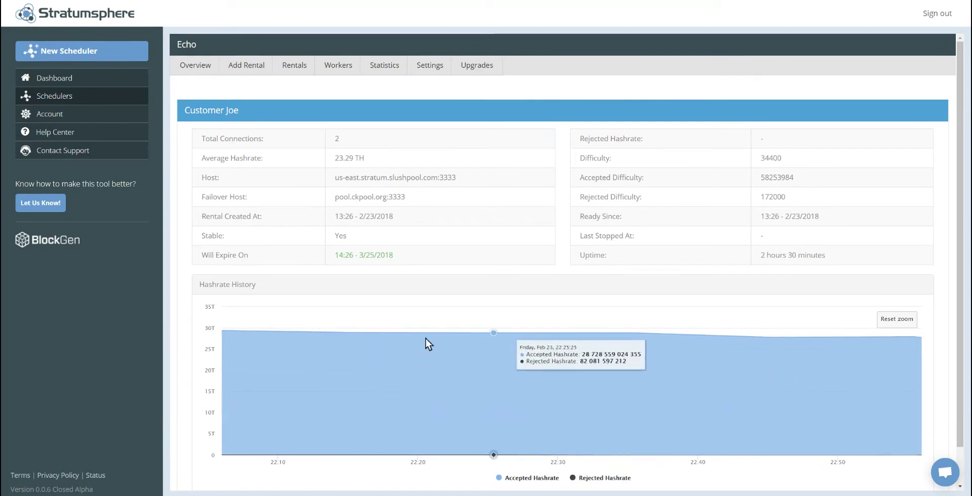
left_click(898, 319)
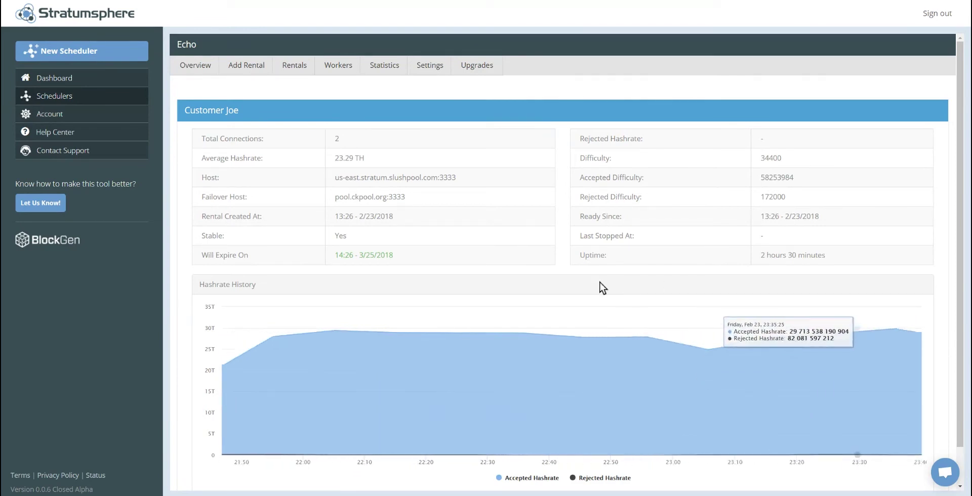
Step: Check Echo's workers, marking the rented ones' Customer Joe pool, then return to the overview
left_click(300, 75)
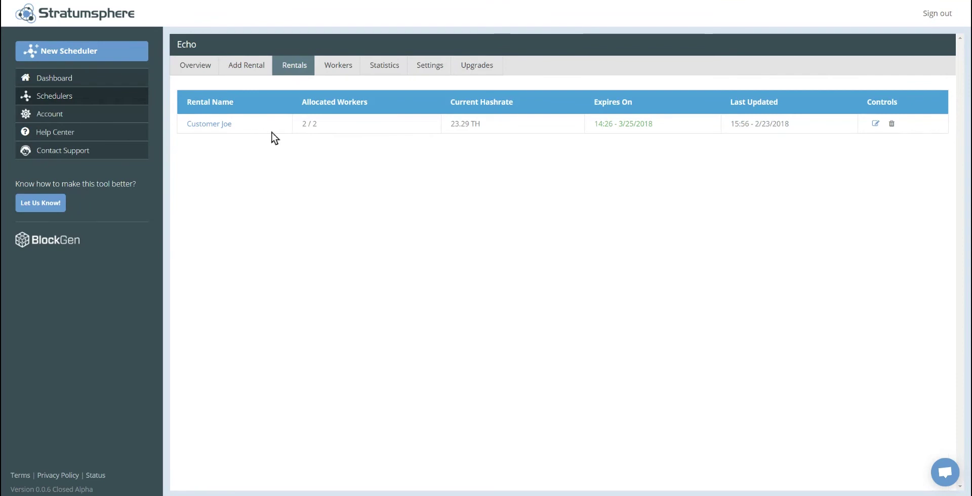
left_click(336, 71)
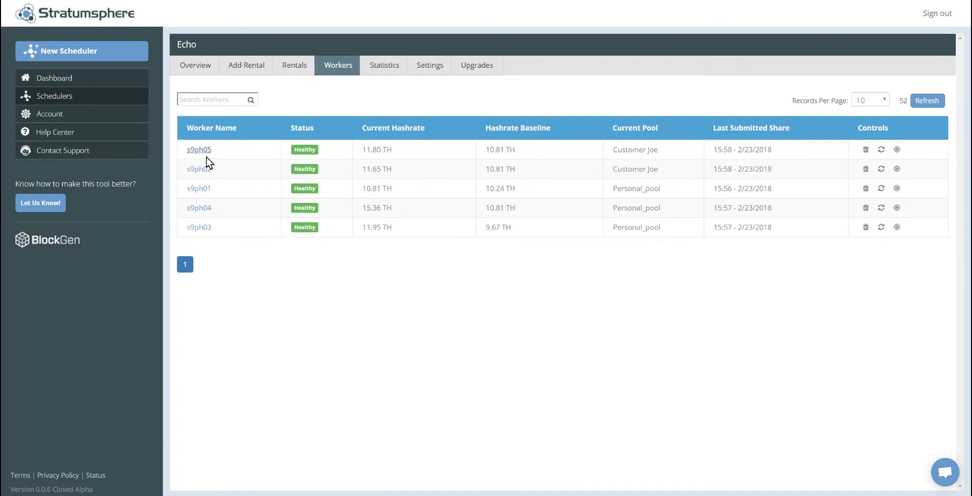
left_click_drag(660, 169, 629, 171)
left_click(664, 168)
left_click(657, 273)
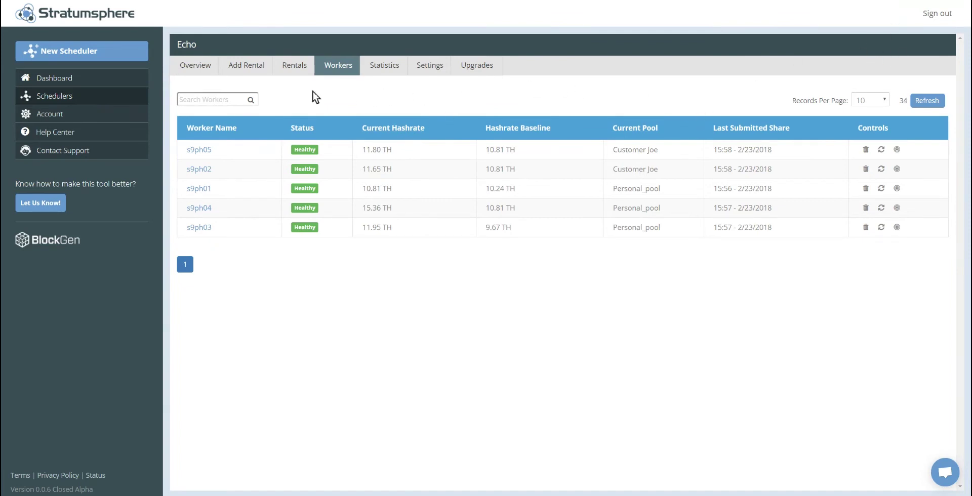
left_click(195, 65)
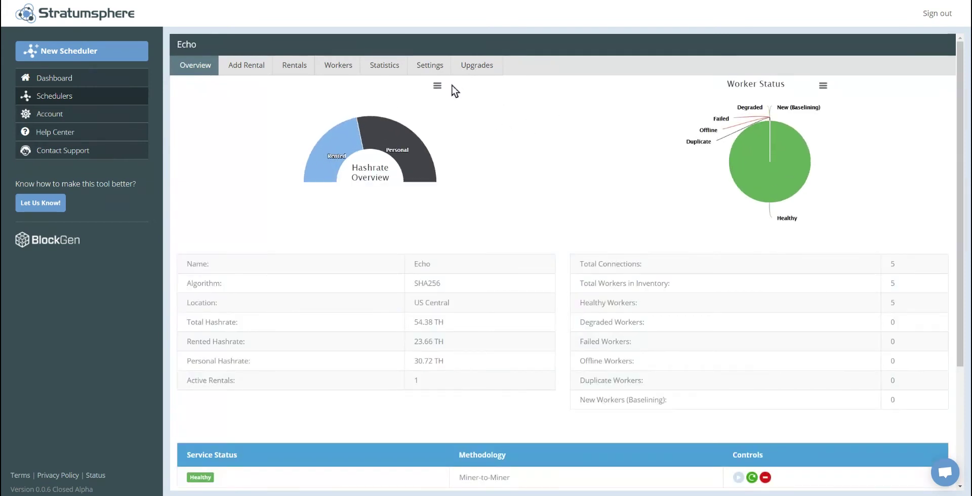
Step: Inspect the Rented slice of Echo's rented-versus-personal hashrate chart
mouse_move(341, 135)
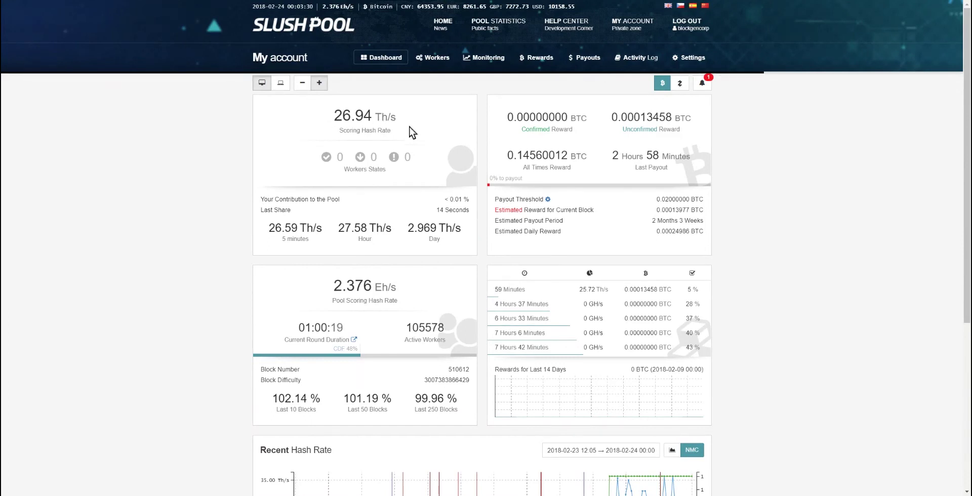
Step: View the Slush Pool [auto] worker's hashrate details, about 26.5 Th/s
left_click(431, 59)
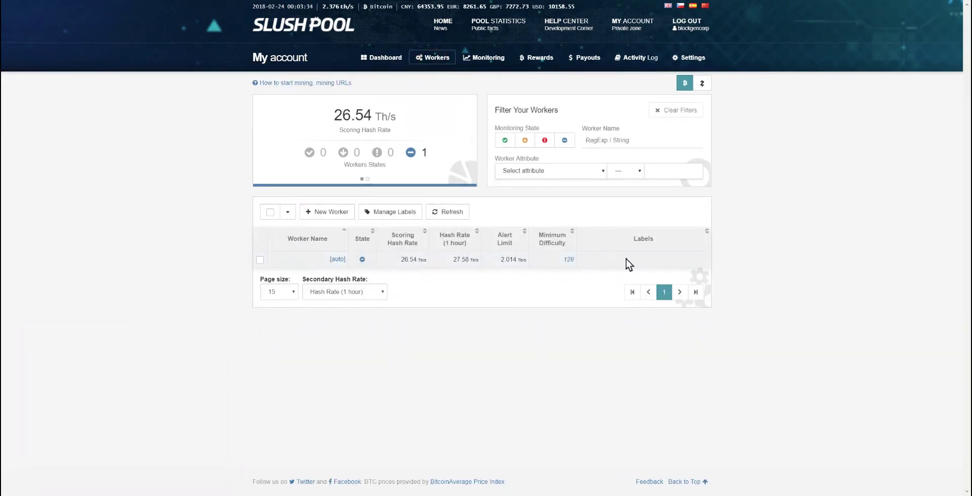
left_click(336, 260)
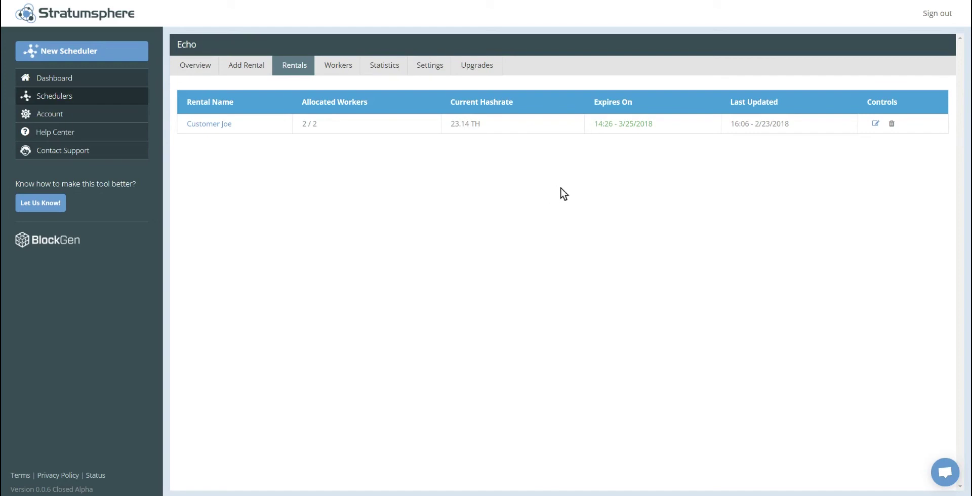
left_click(875, 124)
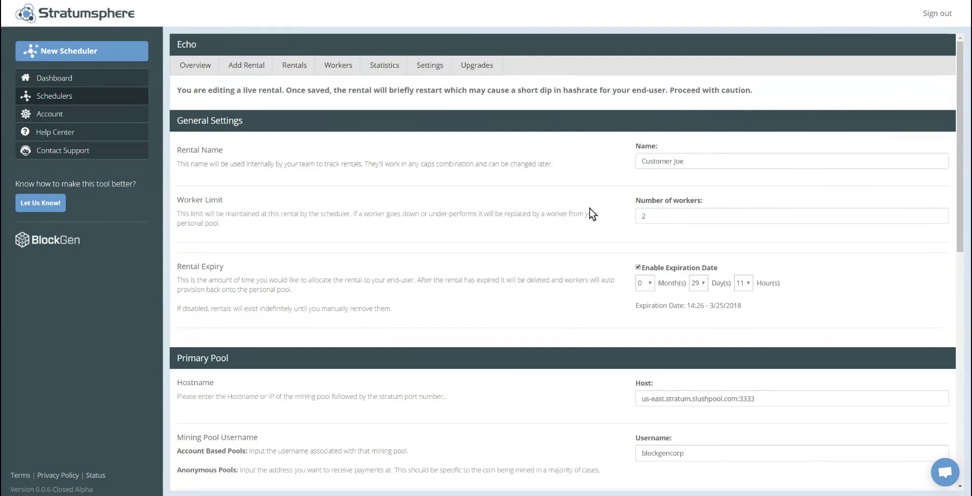
scroll(606, 262, "down", 3)
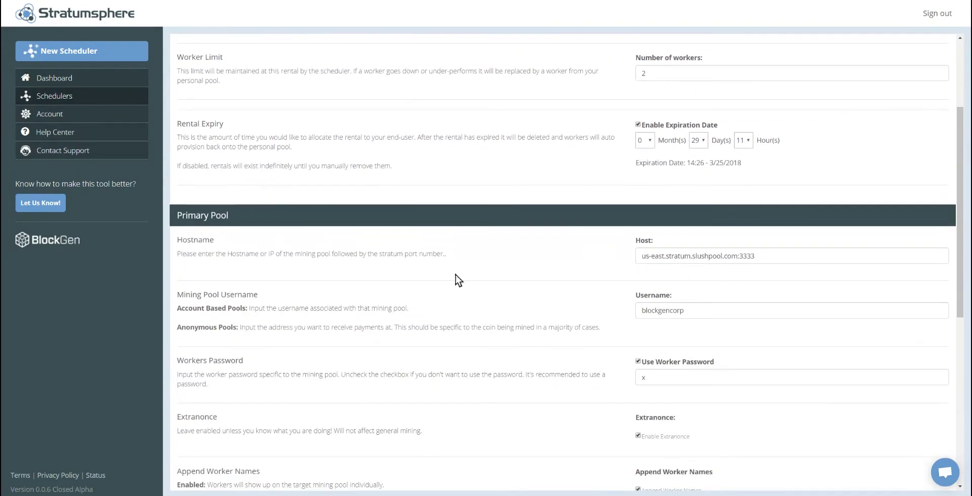
scroll(458, 266, "up", 5)
left_click(294, 64)
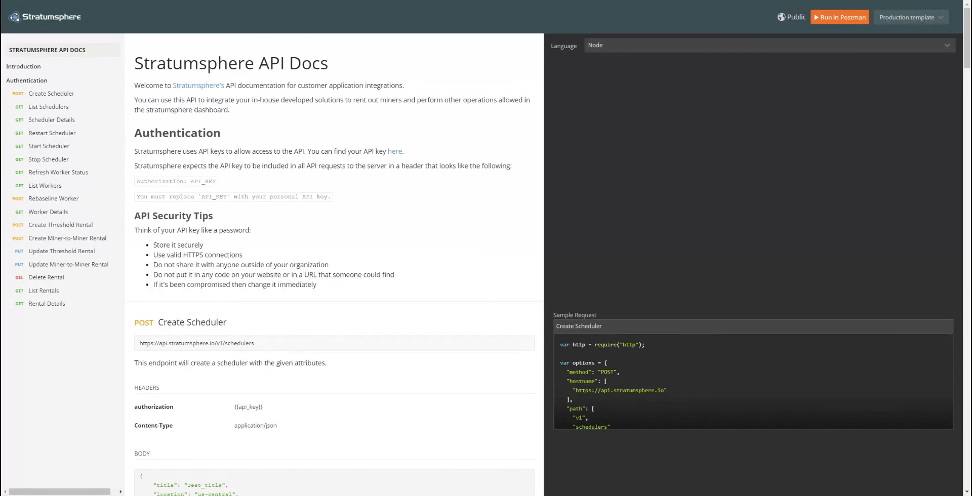
Step: Review the scheduler, worker and rental API endpoints, keeping the code language on Node
scroll(441, 136, "down", 5)
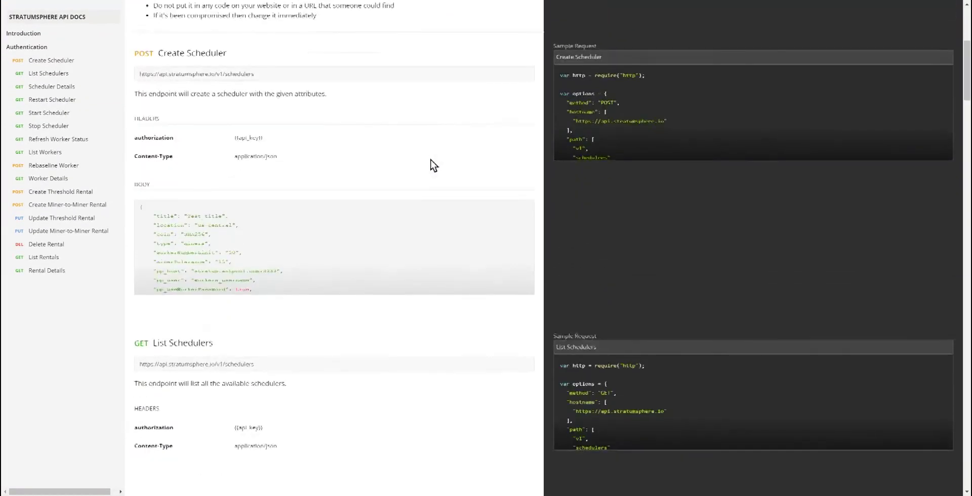
scroll(431, 207, "down", 8)
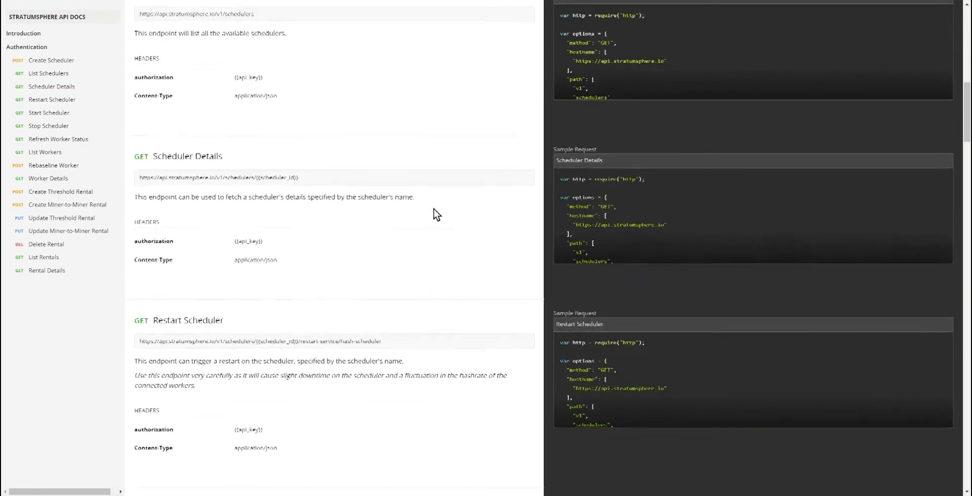
scroll(439, 227, "down", 6)
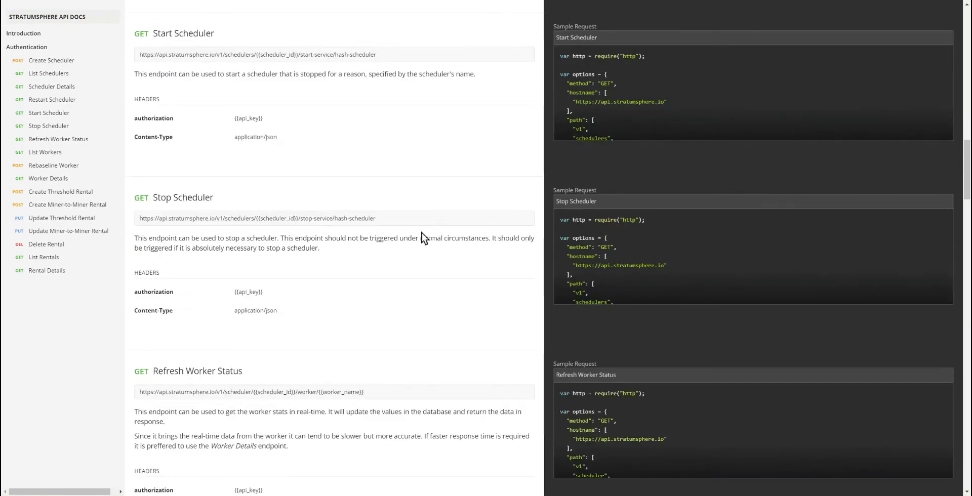
scroll(421, 231, "down", 4)
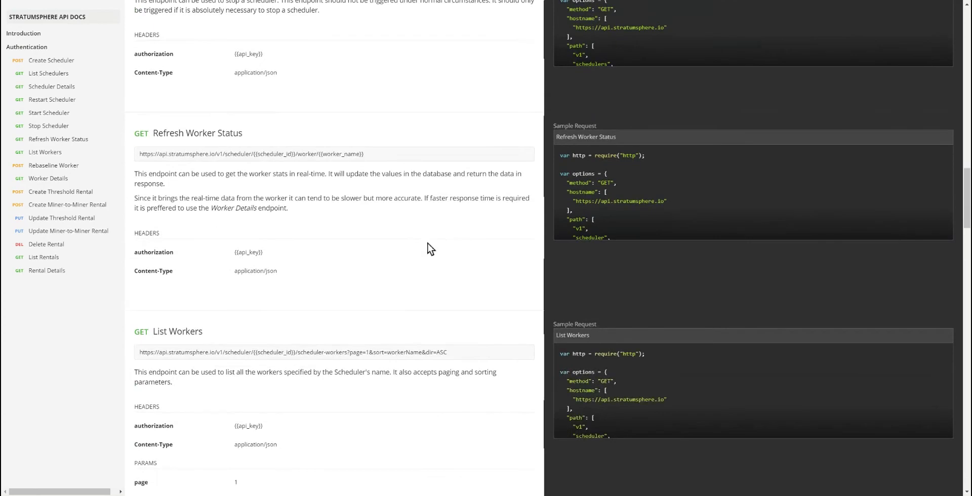
scroll(408, 261, "down", 8)
scroll(428, 261, "down", 4)
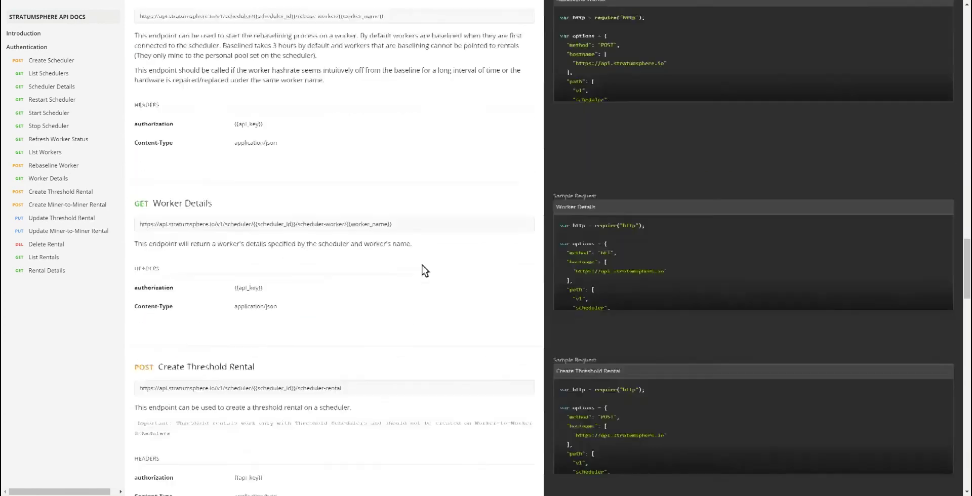
scroll(434, 266, "down", 5)
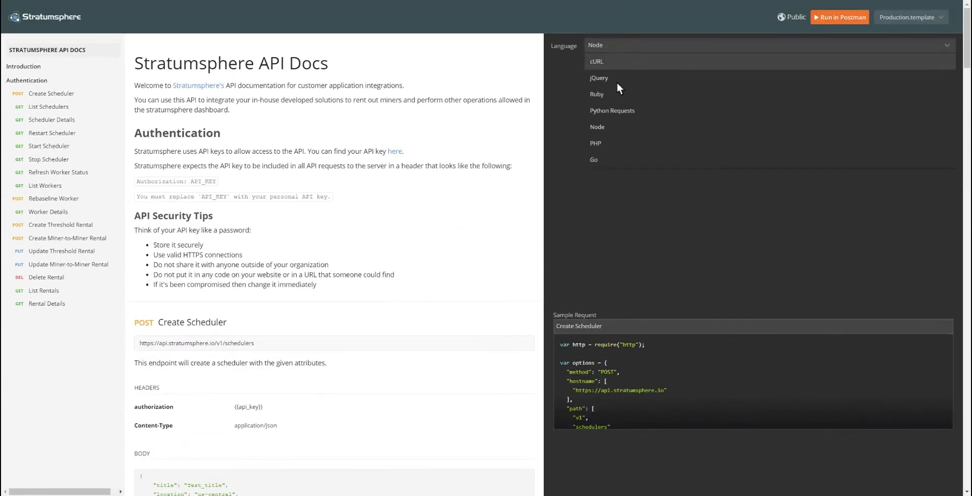
left_click(432, 154)
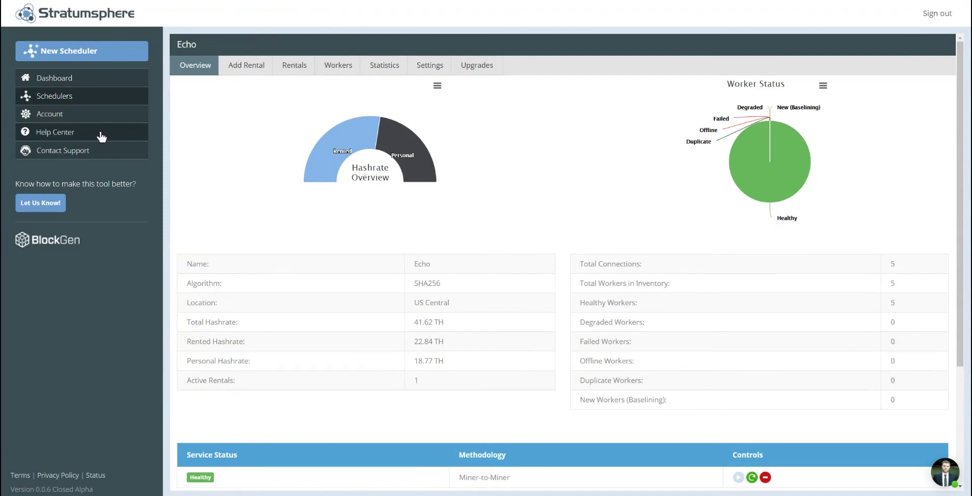
Step: Go to Contact Support from the Stratumsphere sidebar
left_click(93, 153)
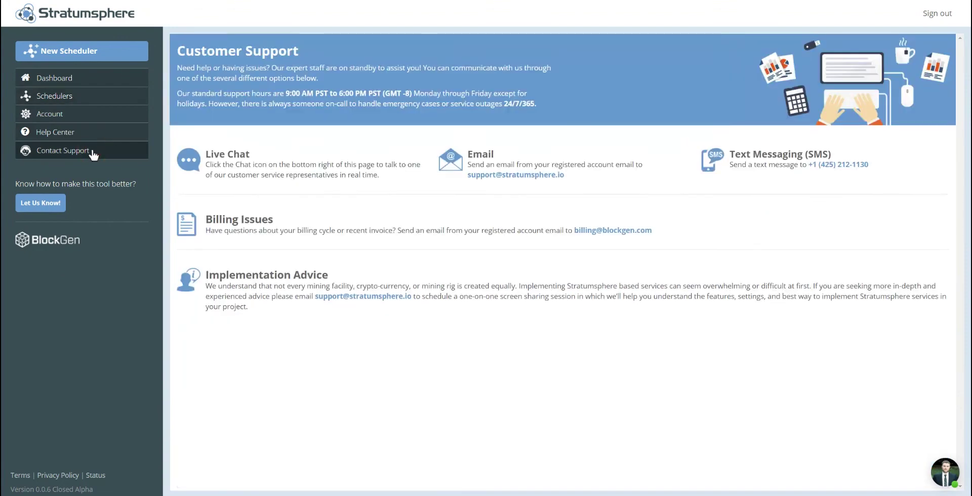